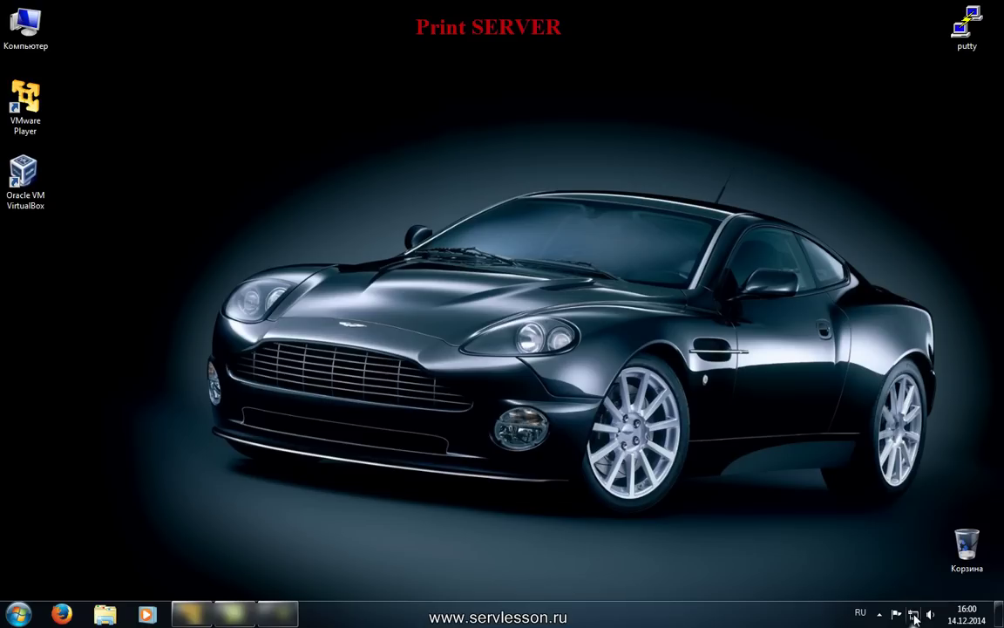
Look up the IPv4 address in the details of the "Подключение по локальной сети" connection, closing the network windows when done
click(871, 596)
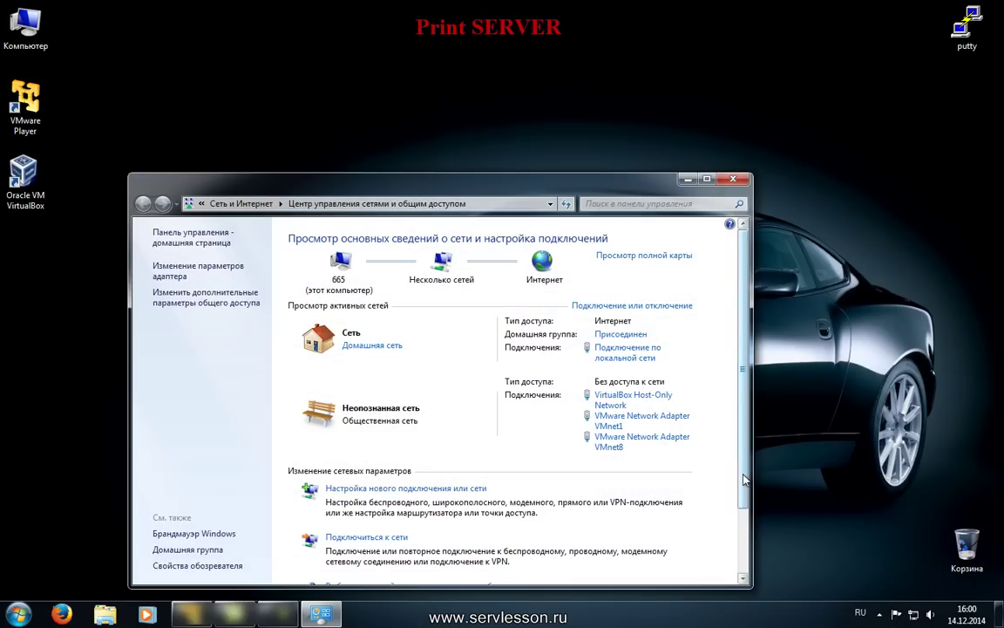
click(212, 273)
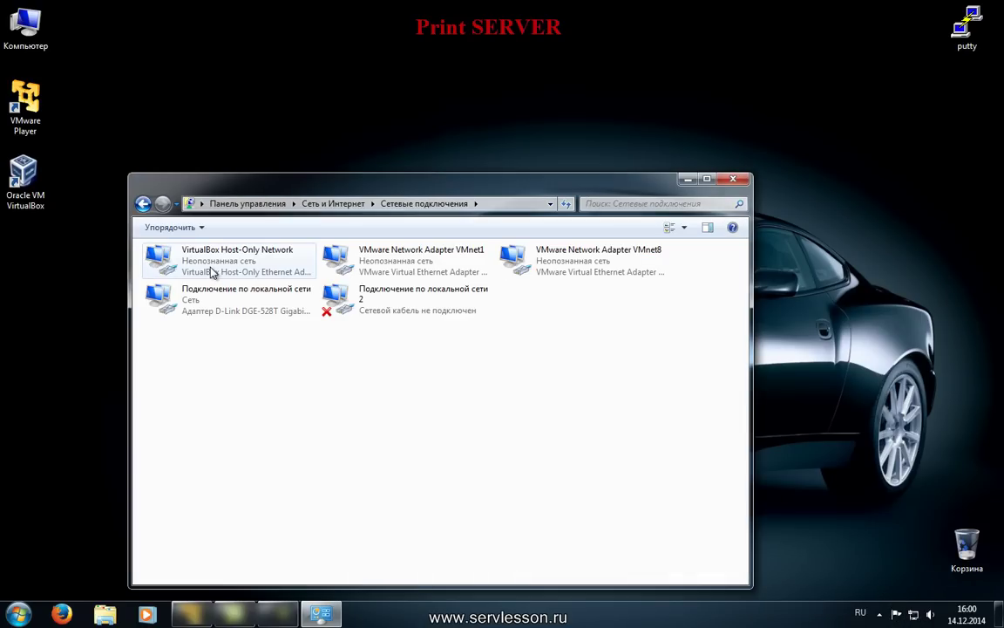
double_click(189, 309)
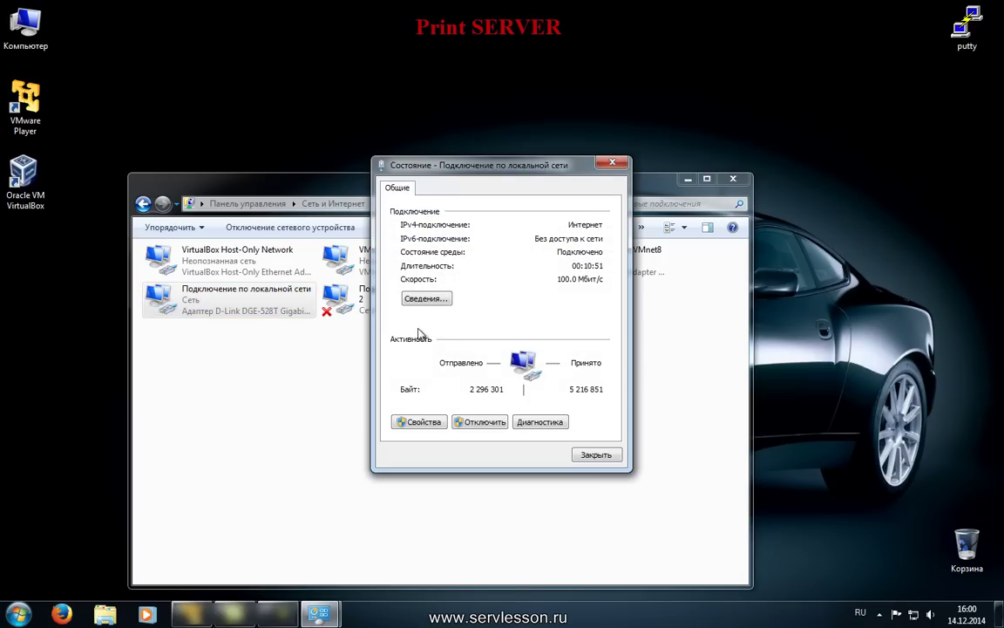
click(438, 298)
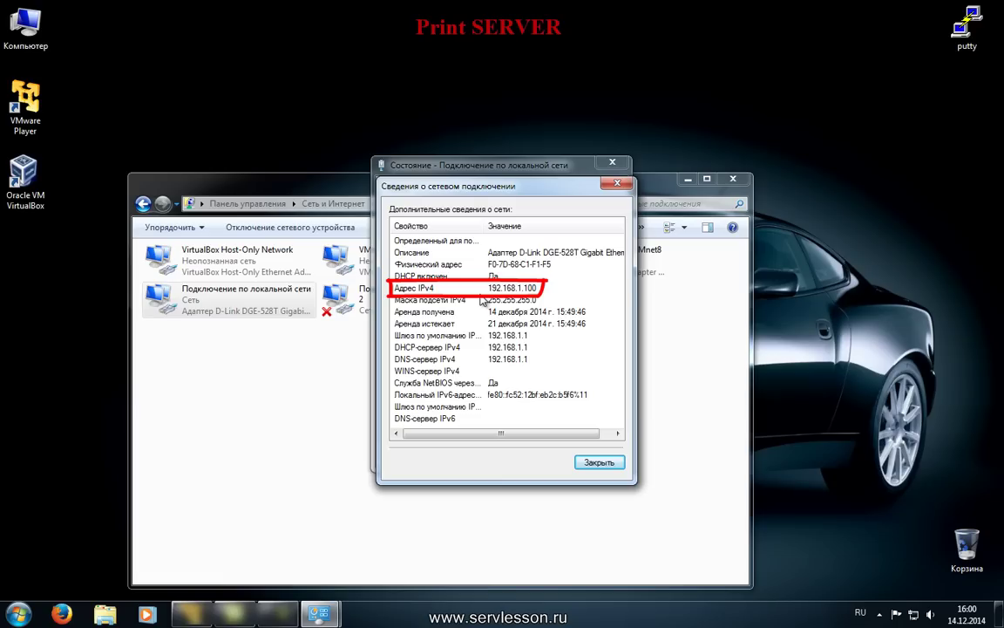
click(621, 185)
click(612, 163)
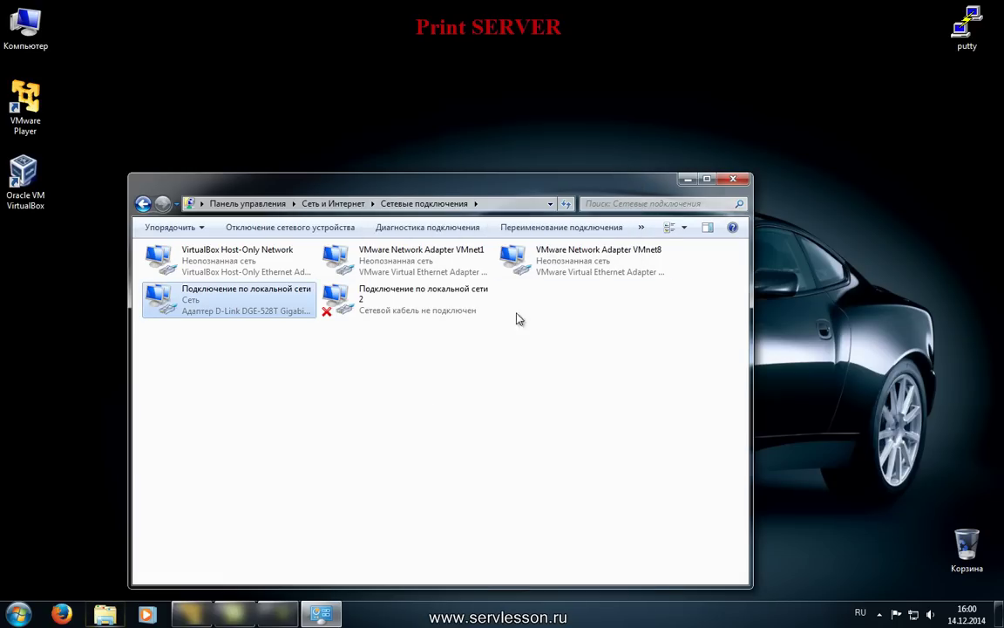
click(335, 203)
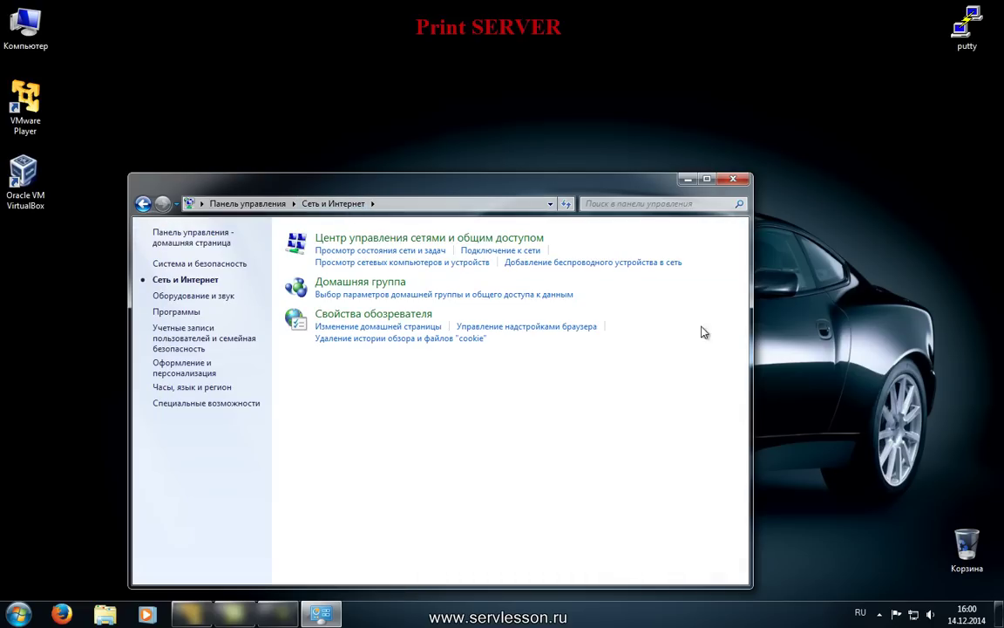
click(733, 179)
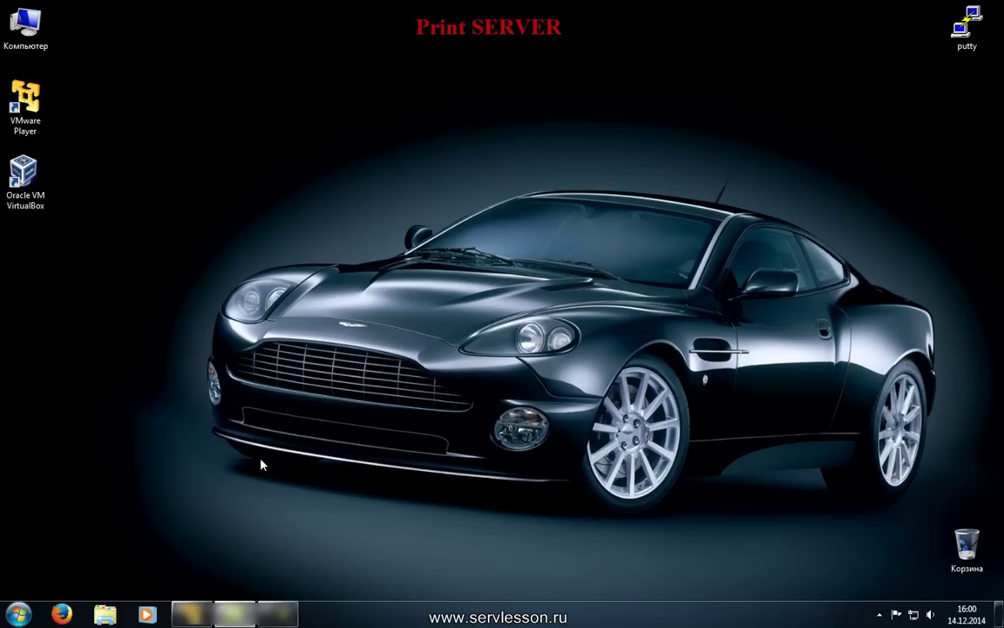
Check the sharing settings in the HP LaserJet 1018 printer's properties, closing the properties and the printer list when done
click(32, 615)
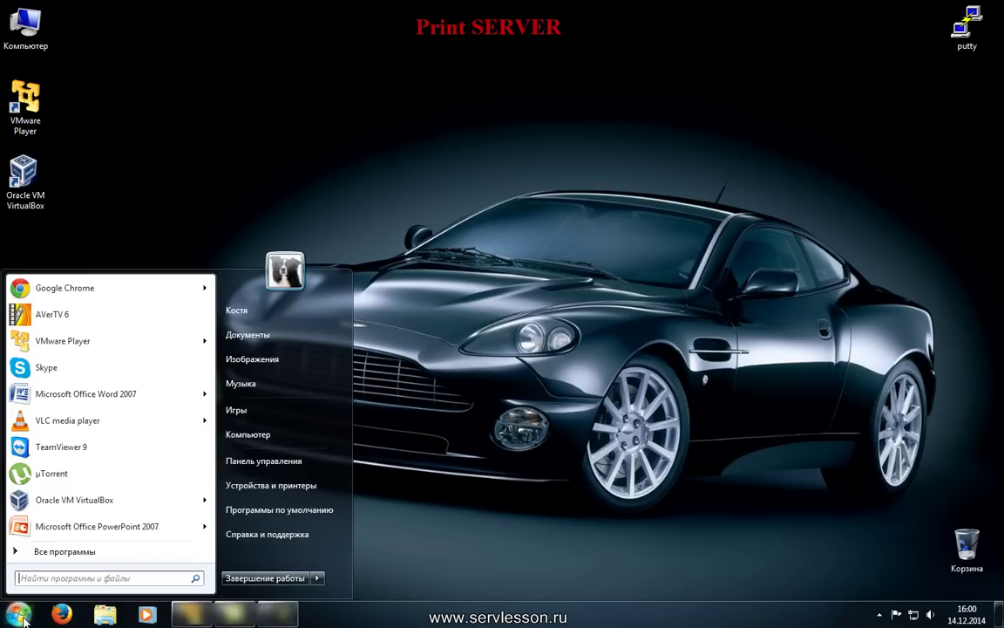
click(253, 488)
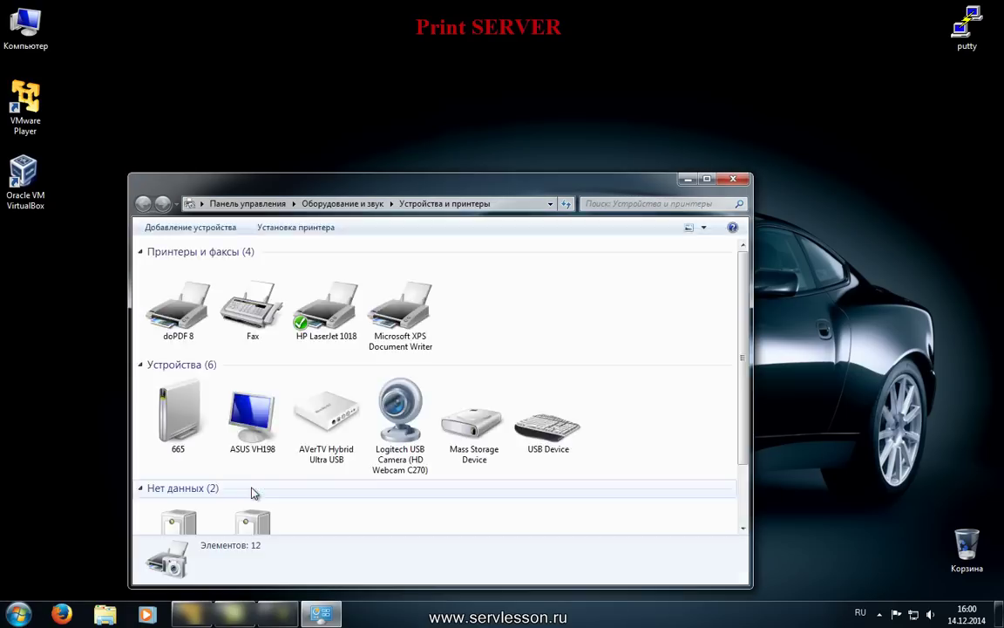
right_click(318, 329)
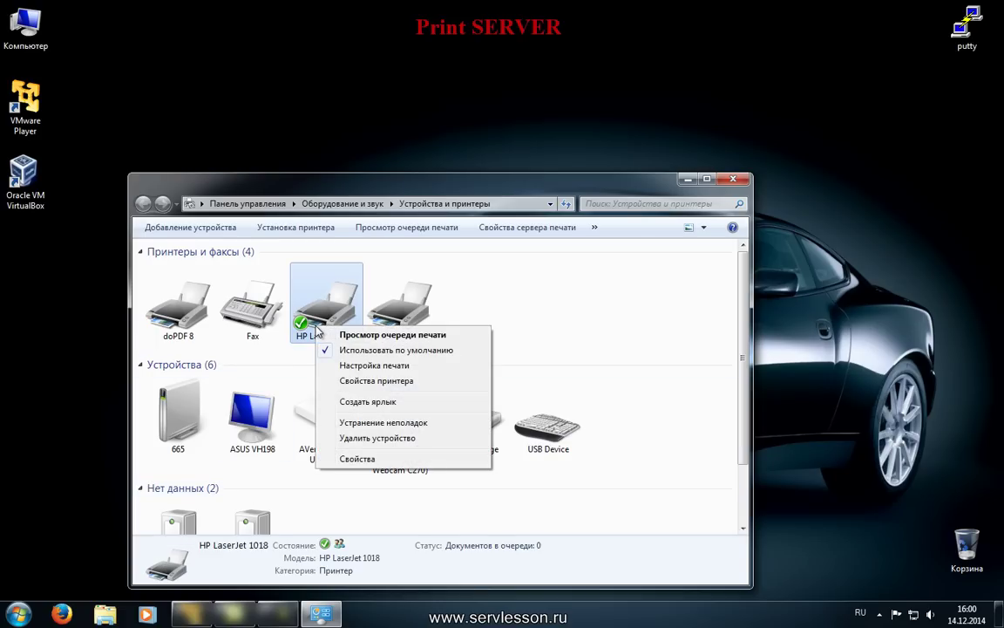
click(349, 381)
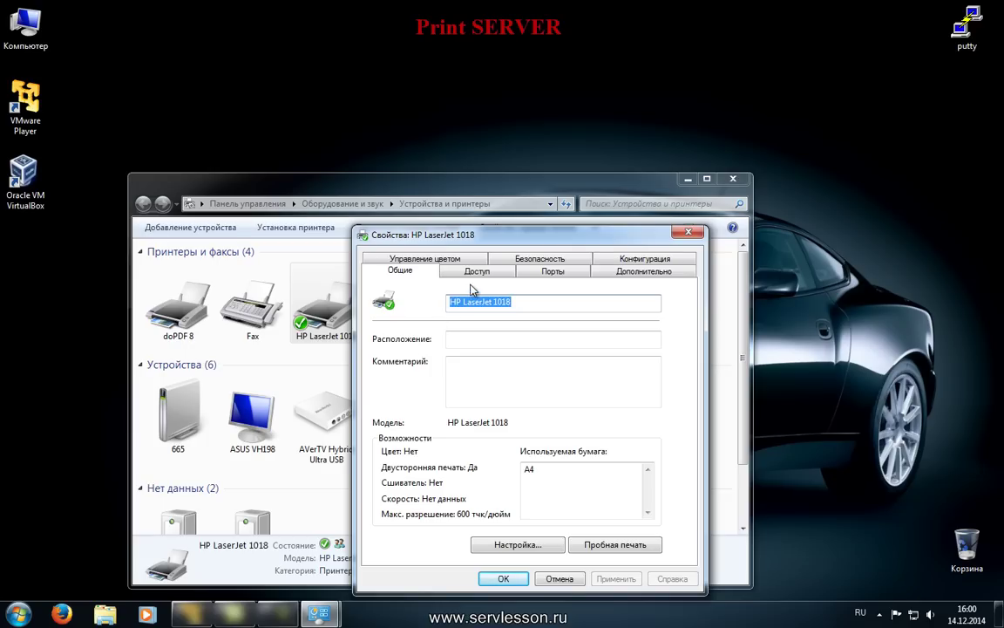
click(476, 274)
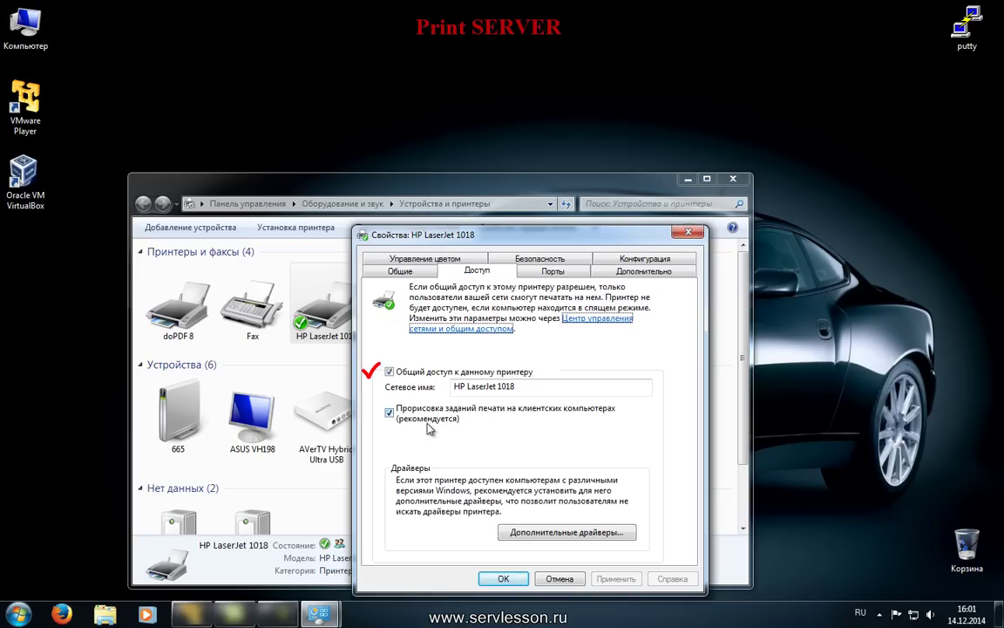
click(501, 580)
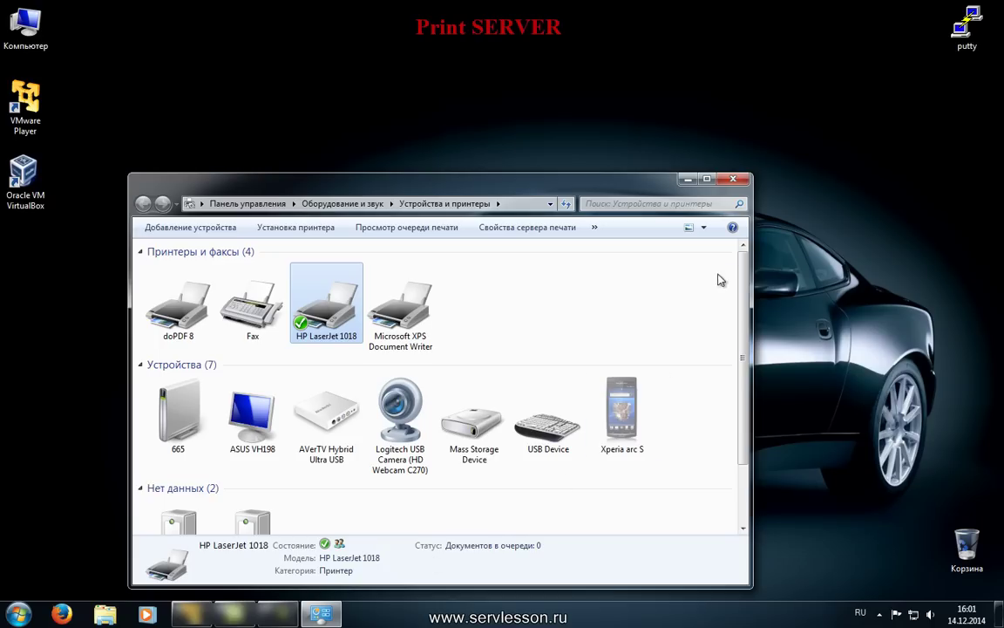
click(733, 180)
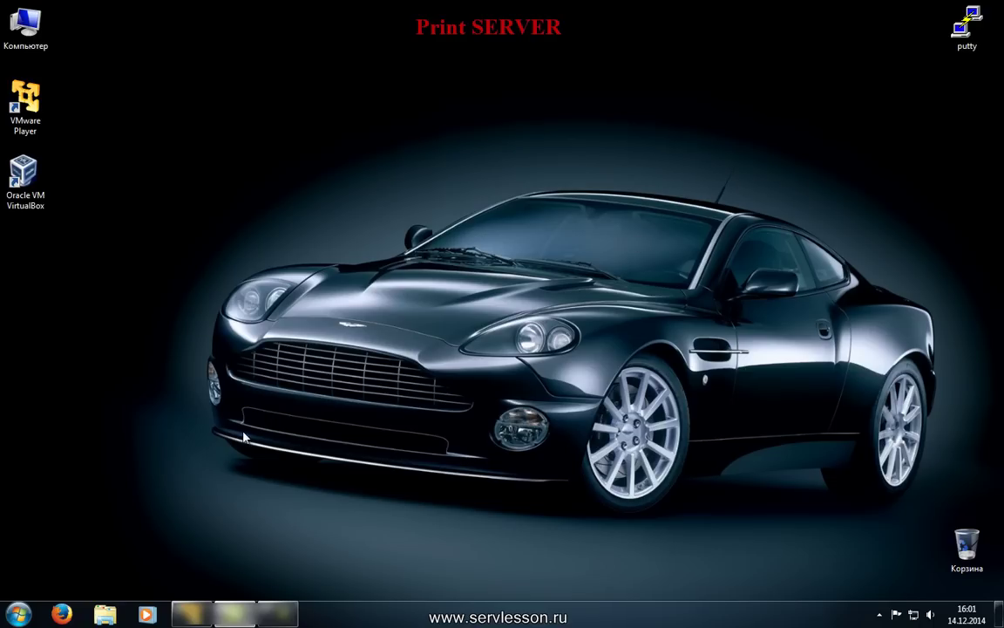
Open the advanced sharing settings ("Дополнительные параметры общего доступа") from the Network and Sharing Center
click(13, 617)
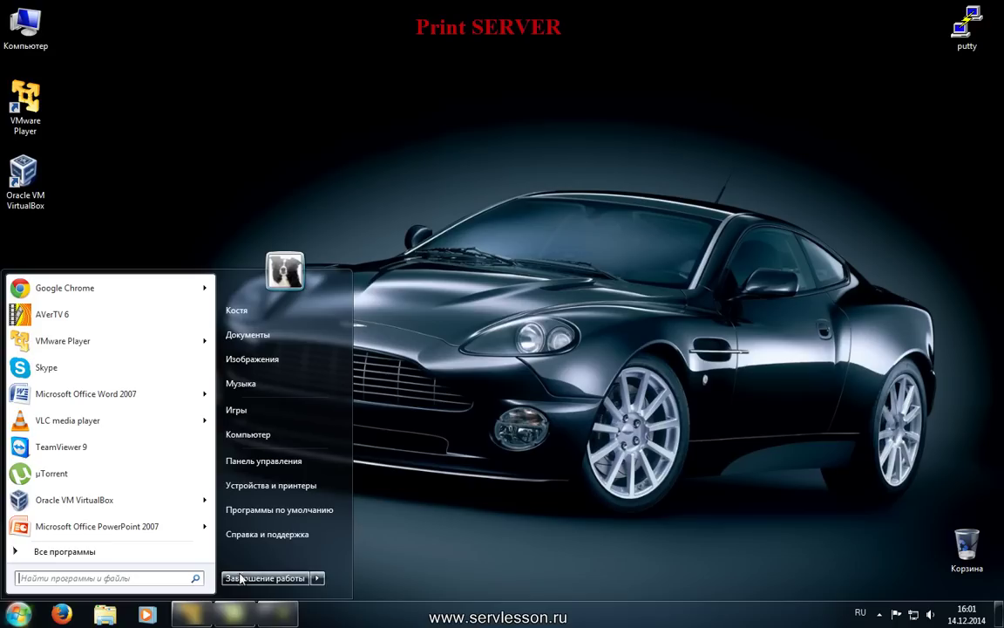
click(296, 461)
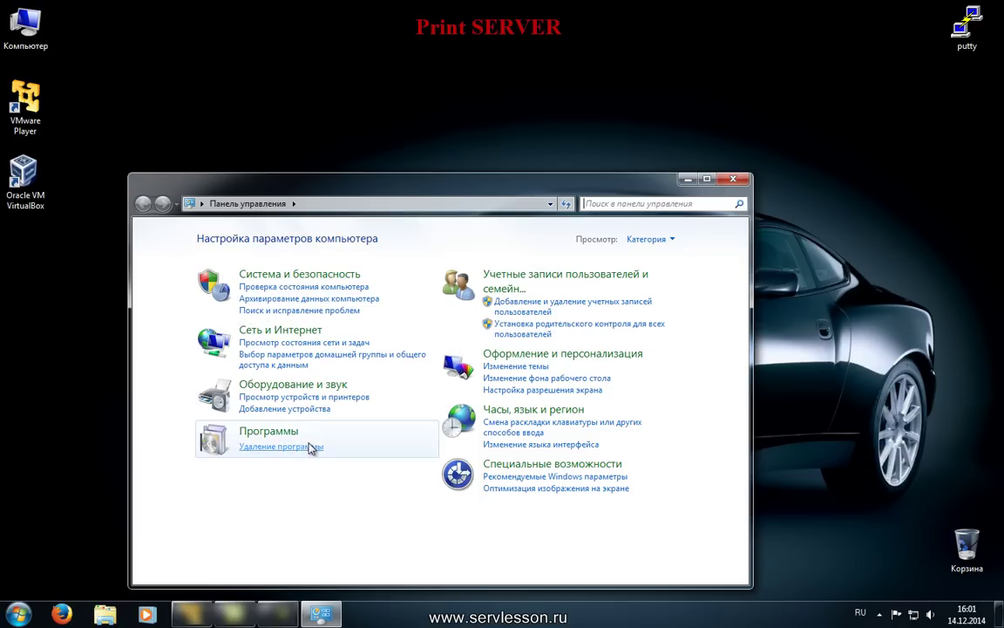
click(289, 339)
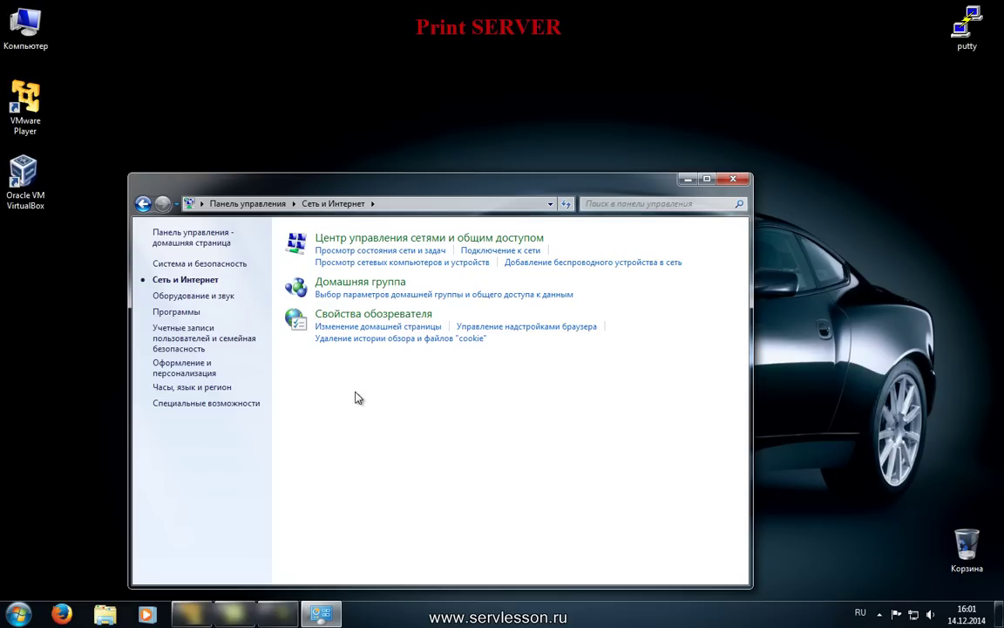
click(403, 238)
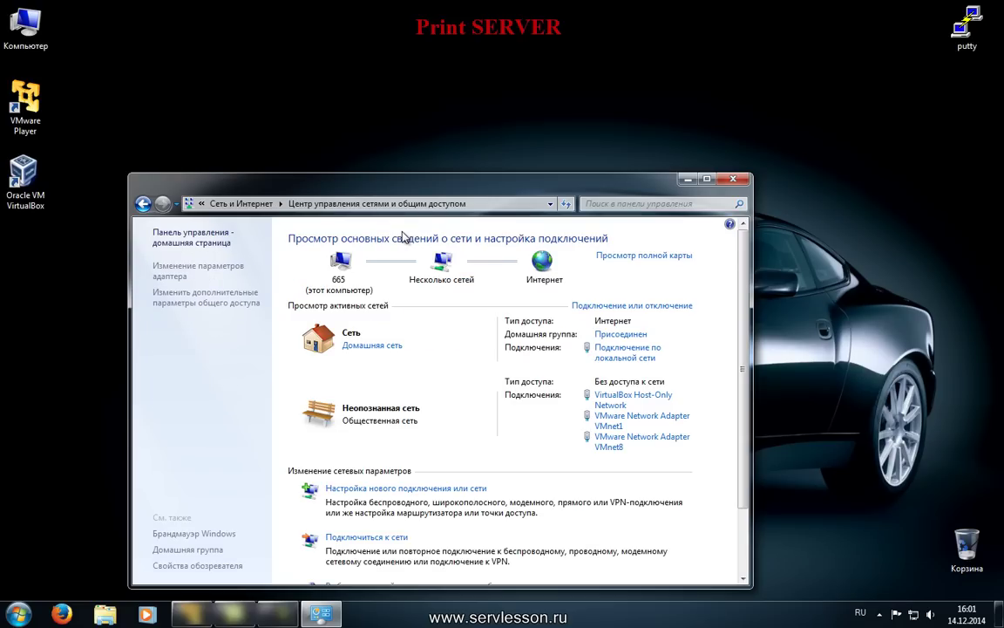
click(215, 306)
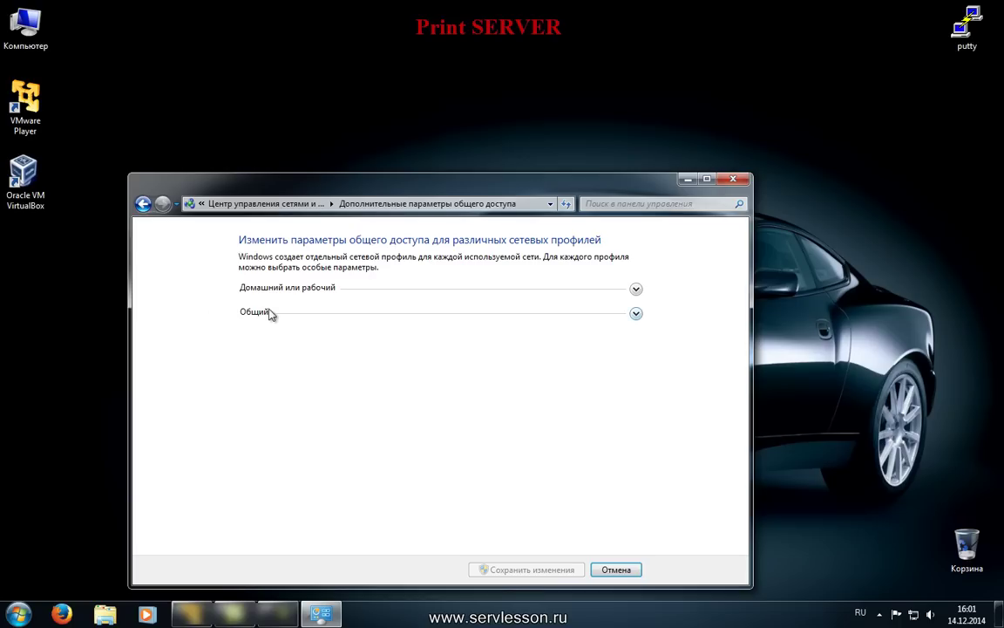
Turn off password-protected sharing in the "Домашний или рабочий" network profile and save the changes
click(355, 290)
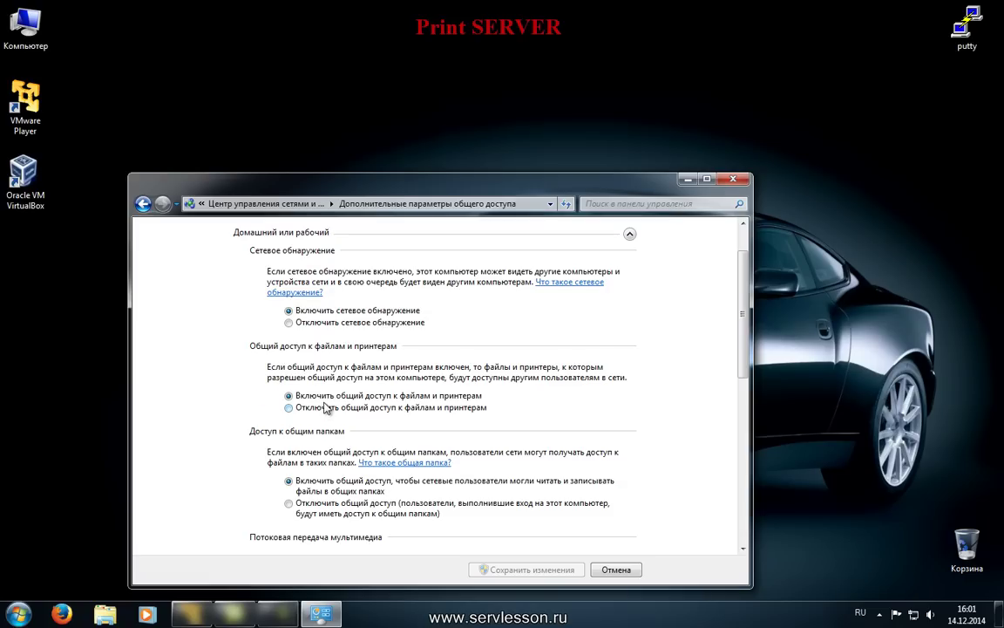
scroll(323, 400, down, 1)
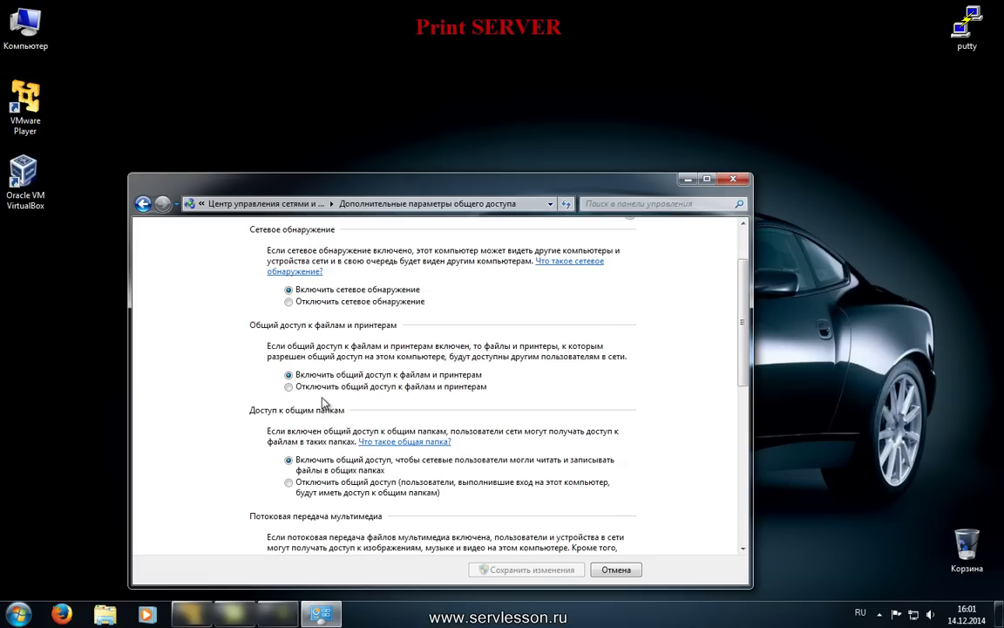
scroll(321, 400, down, 3)
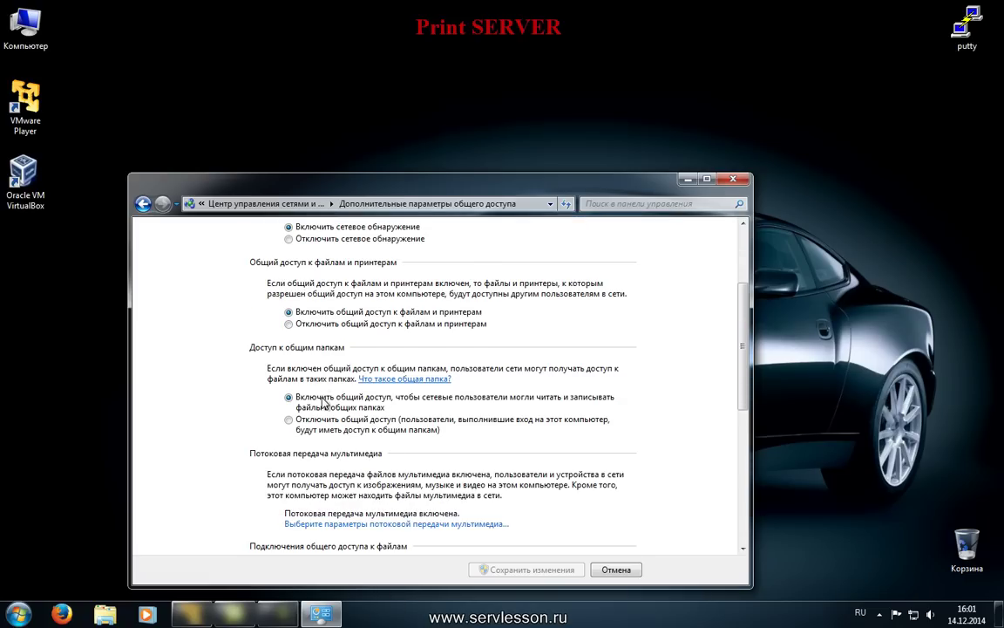
scroll(304, 401, down, 4)
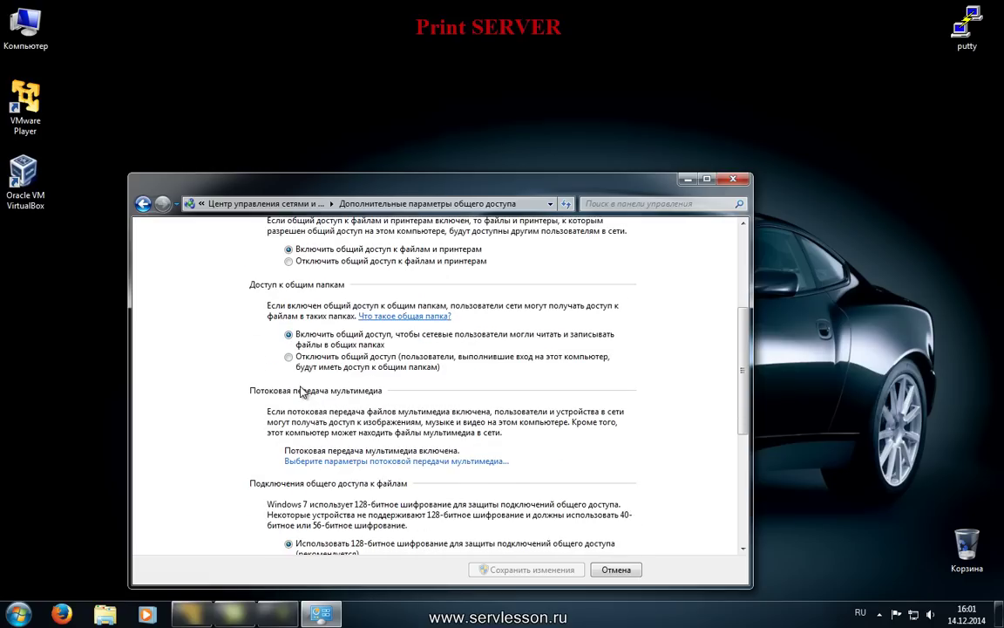
scroll(300, 392, down, 3)
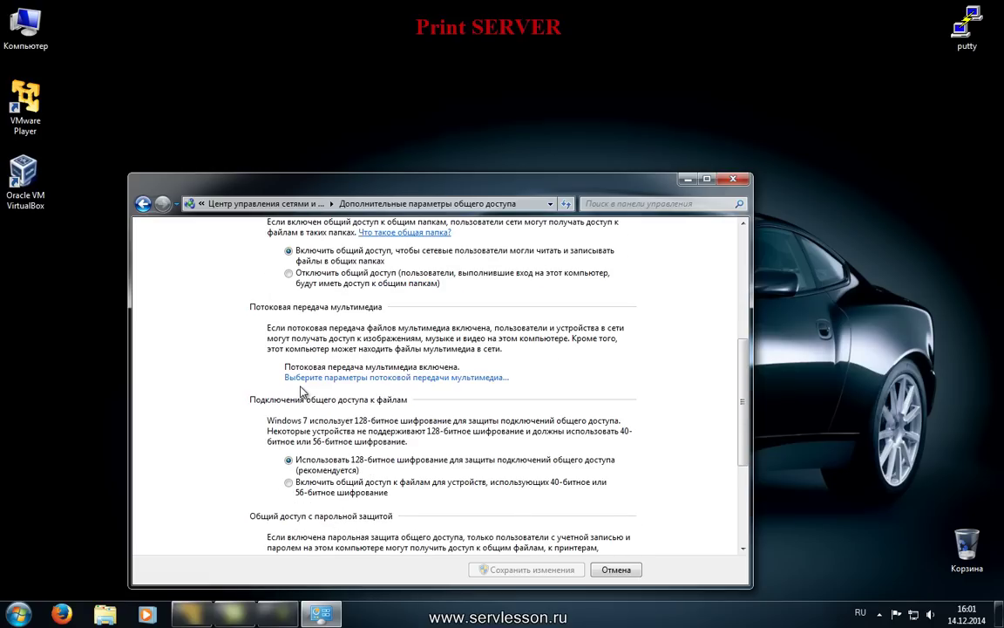
scroll(301, 391, down, 1)
scroll(300, 391, down, 4)
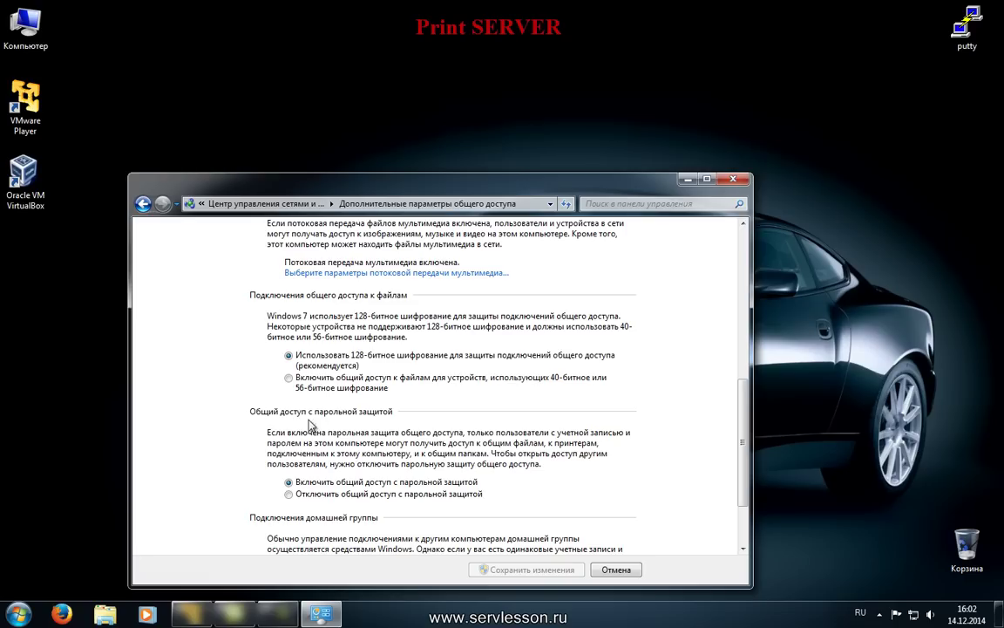
click(289, 494)
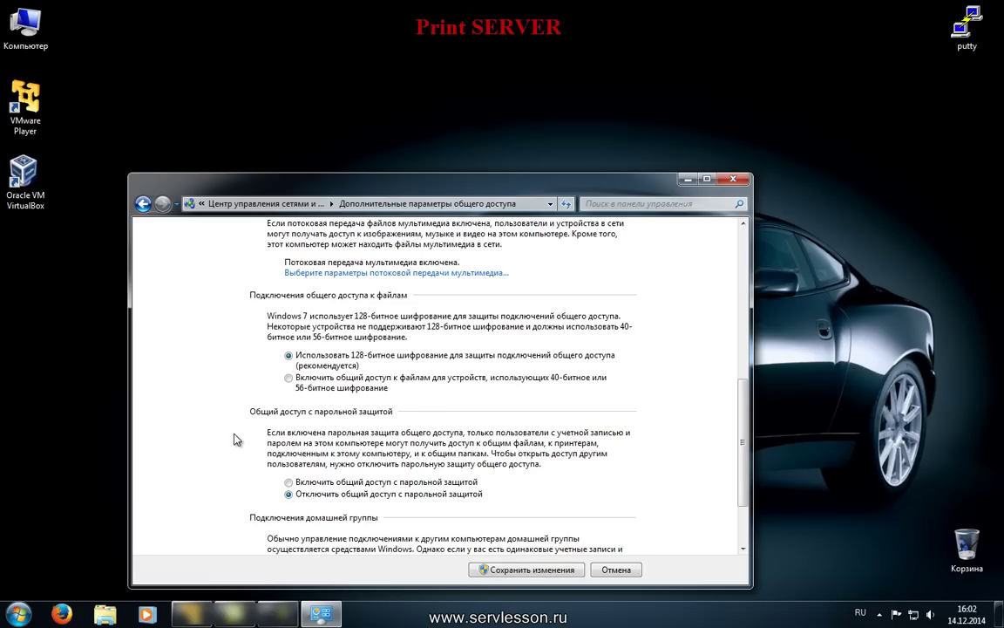
scroll(235, 438, down, 4)
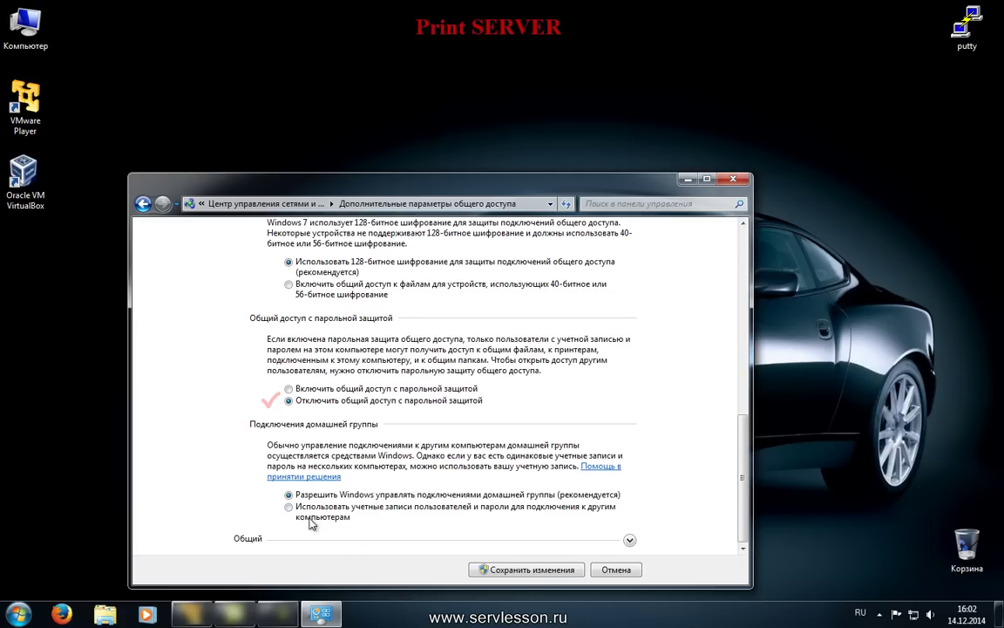
click(528, 570)
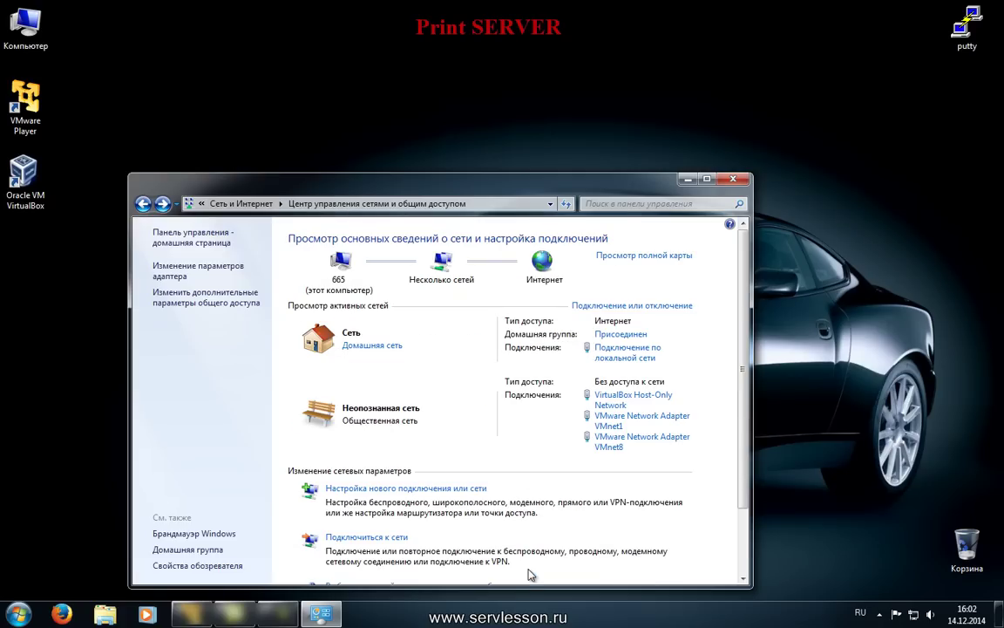
Turn on network discovery in the "Общий" network profile, save the changes and close the Network and Sharing Center
click(180, 299)
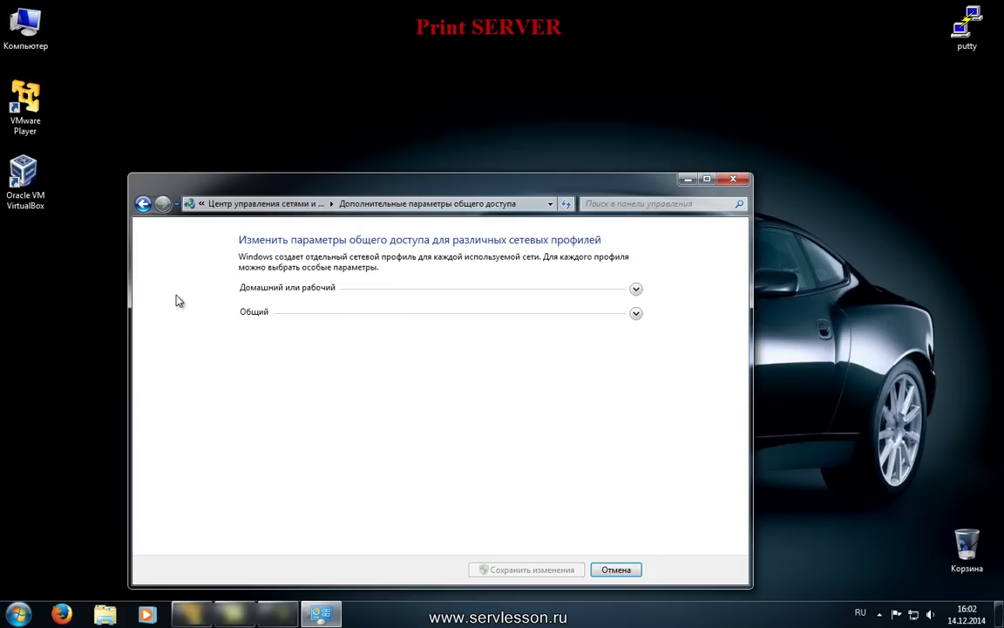
click(302, 319)
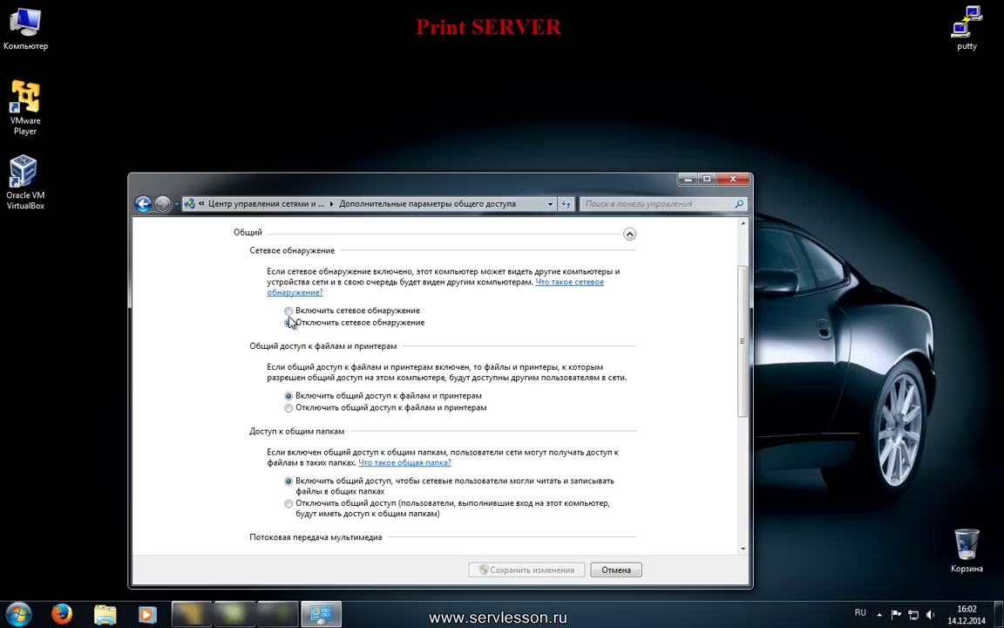
click(289, 312)
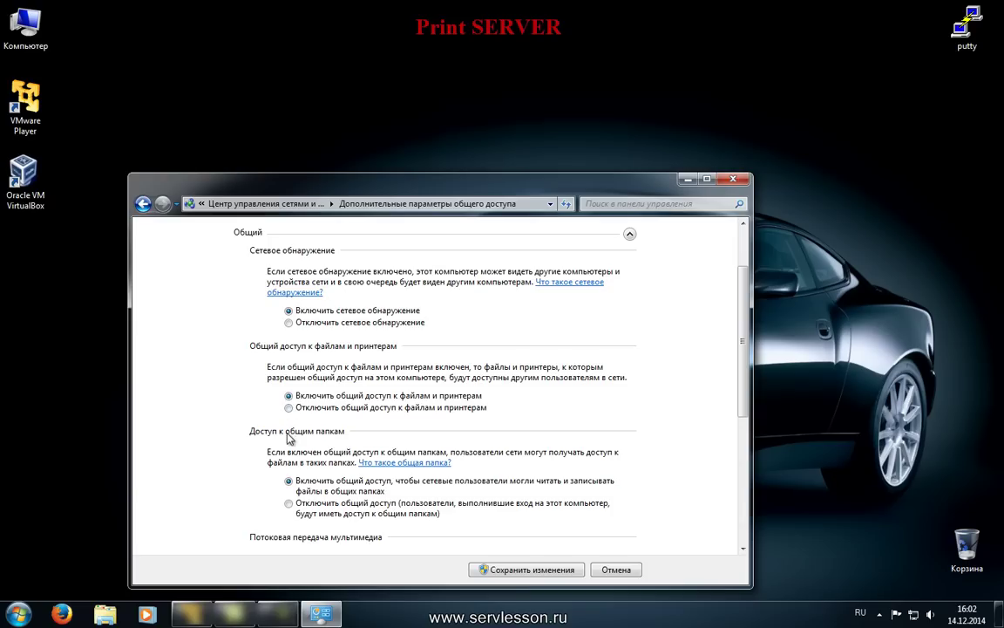
scroll(288, 434, down, 2)
scroll(324, 485, down, 6)
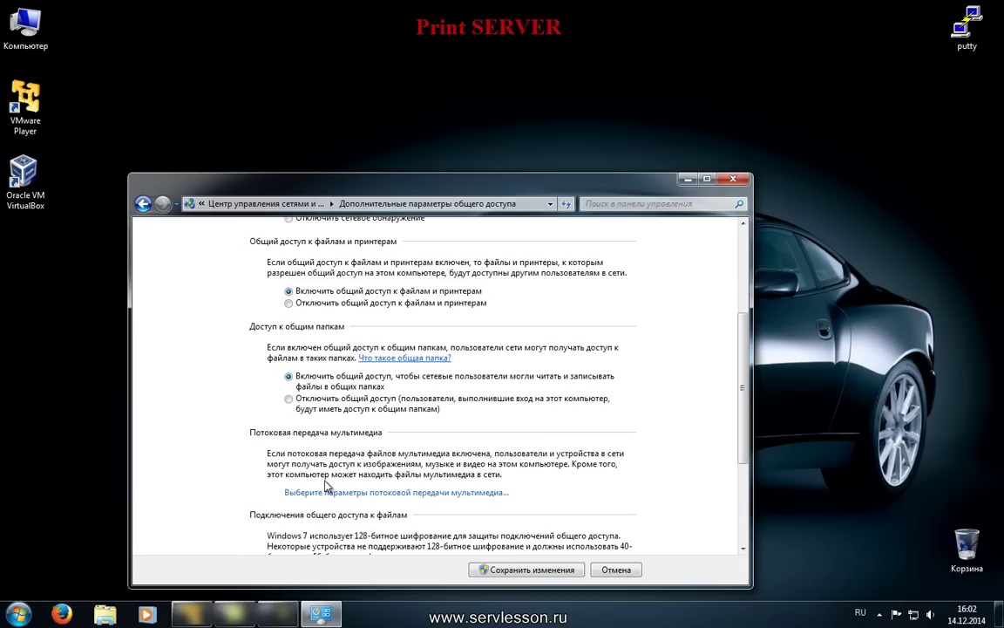
scroll(320, 477, down, 1)
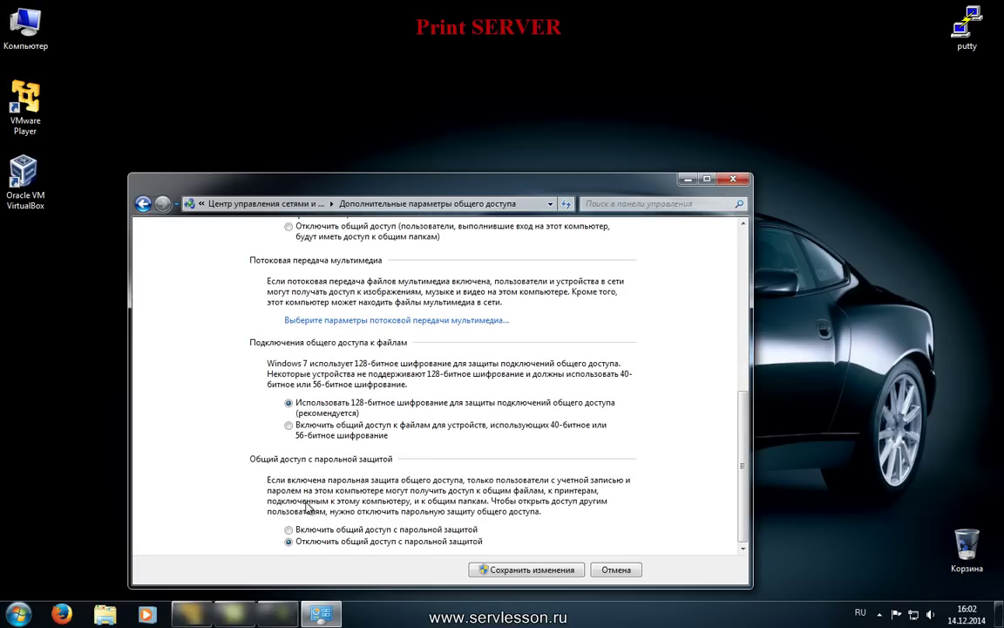
click(526, 571)
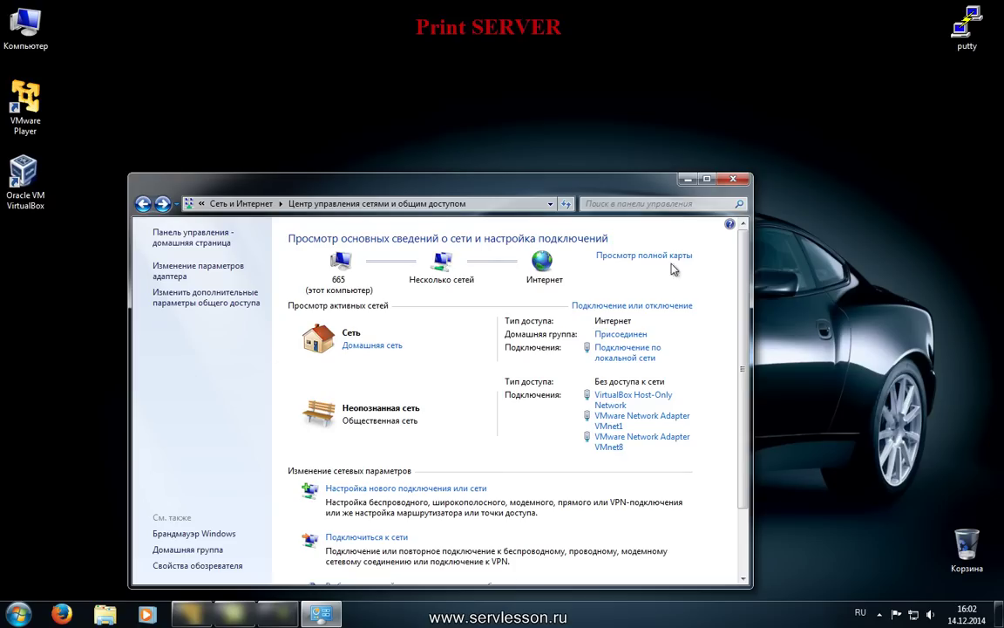
click(741, 179)
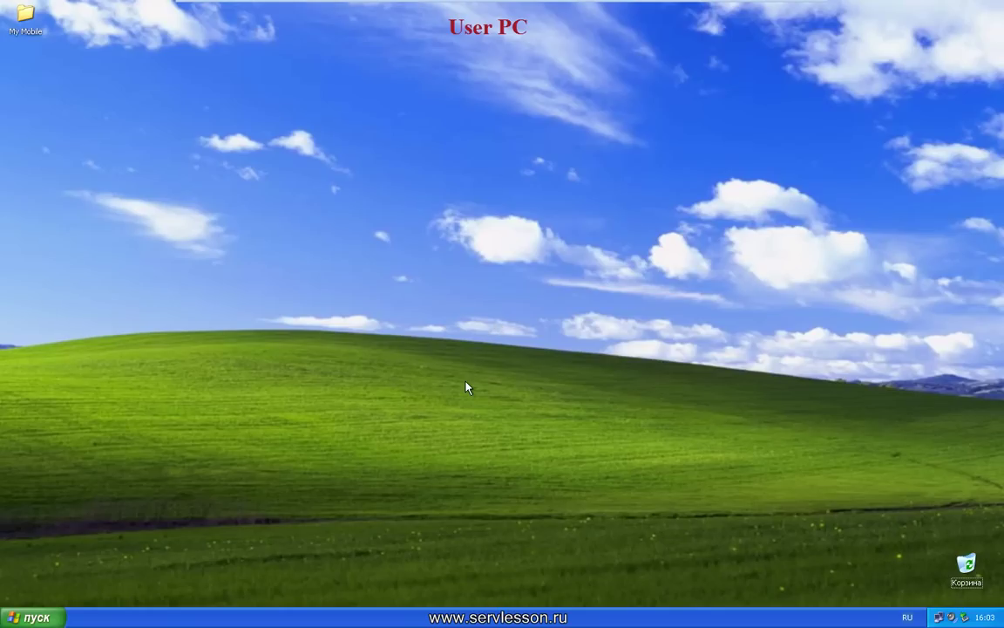
Check on the user PC that the print server answers by running "ping 192.168.1.100 -t", closing the ping window when done
key(super+r)
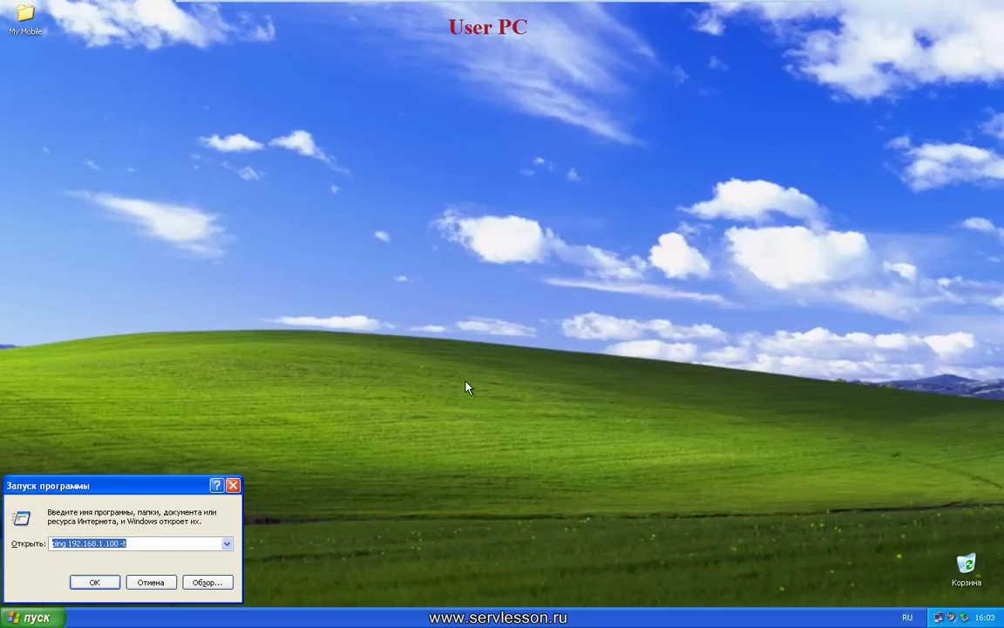
key(Return)
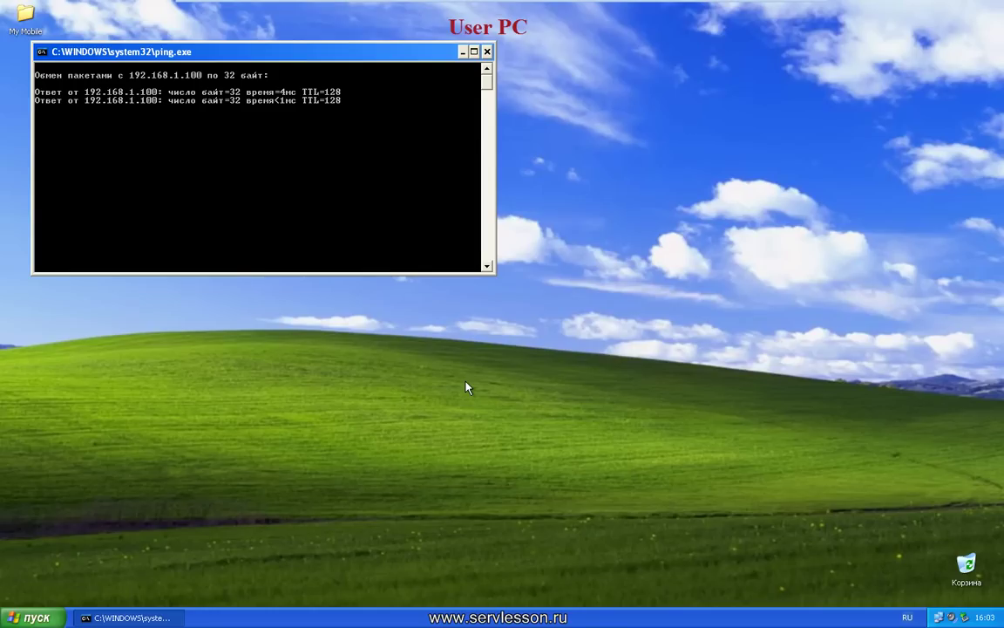
click(488, 51)
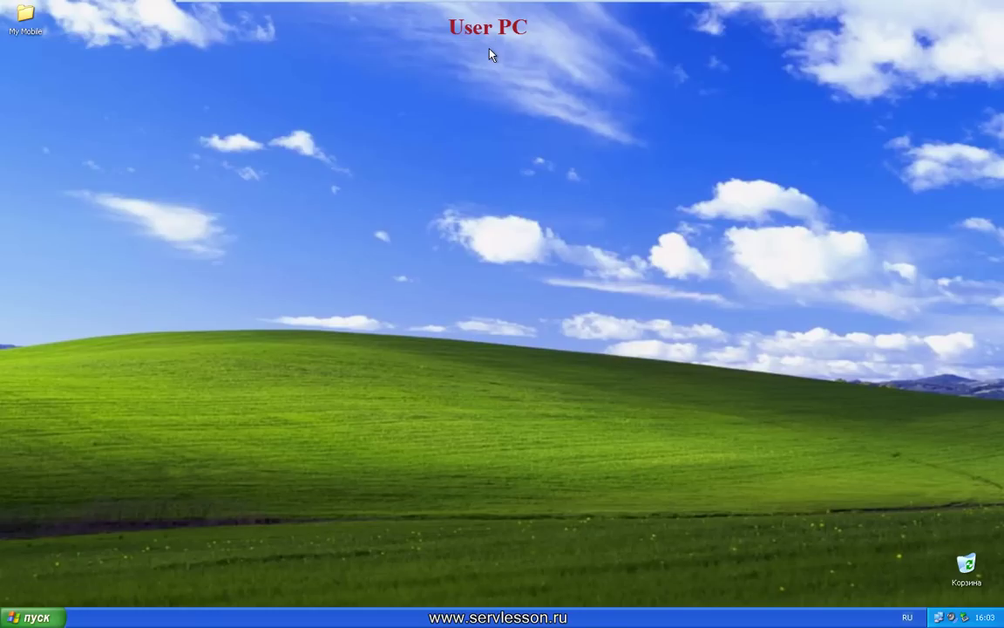
Open the print server's shared resources at \\192.168.1.100 from My Computer ("Мой компьютер")
click(51, 615)
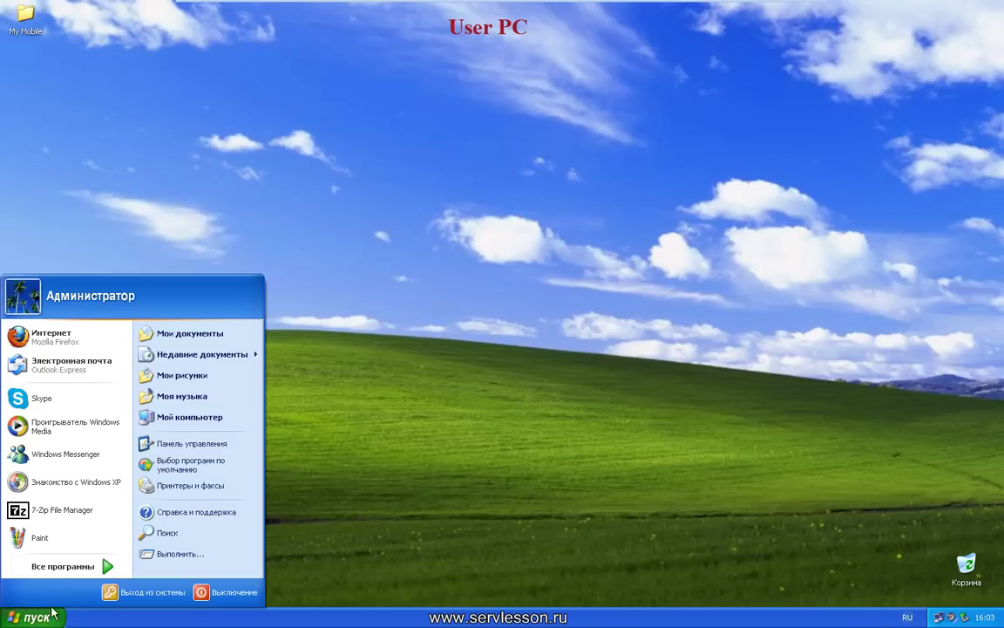
click(200, 416)
click(275, 184)
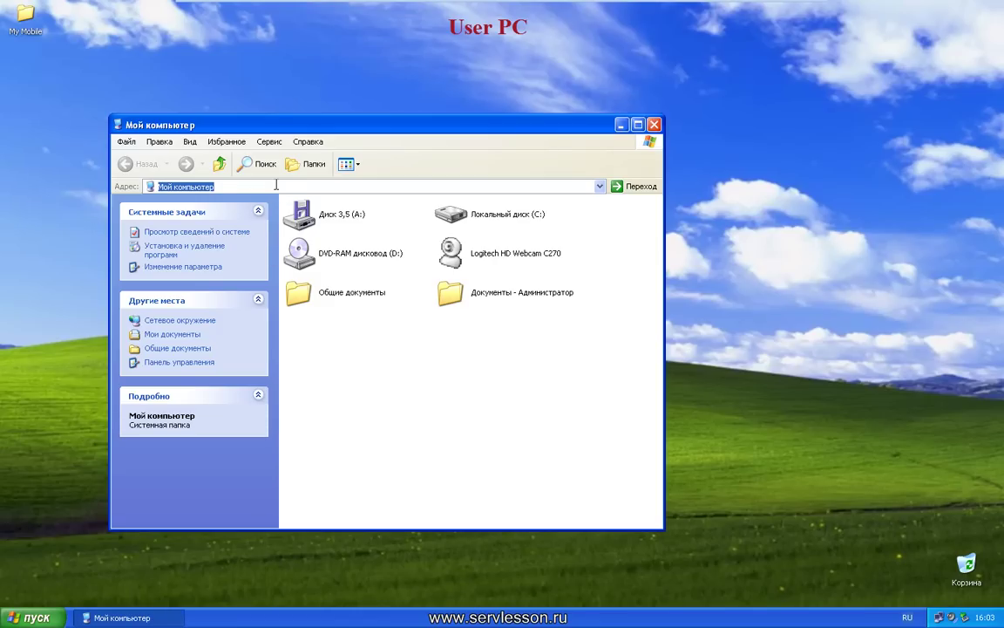
text(\\)
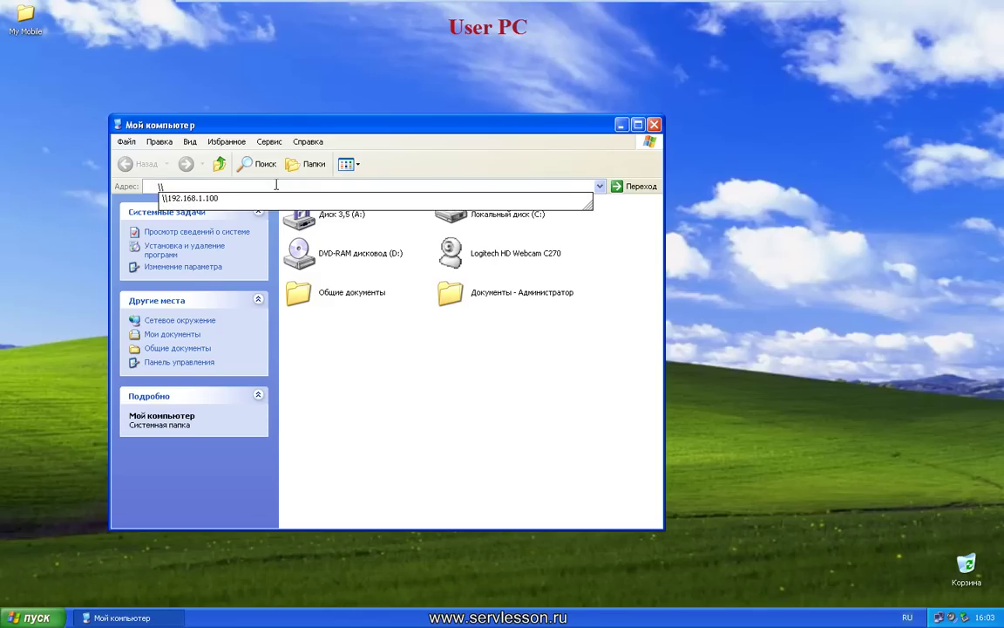
key(Down)
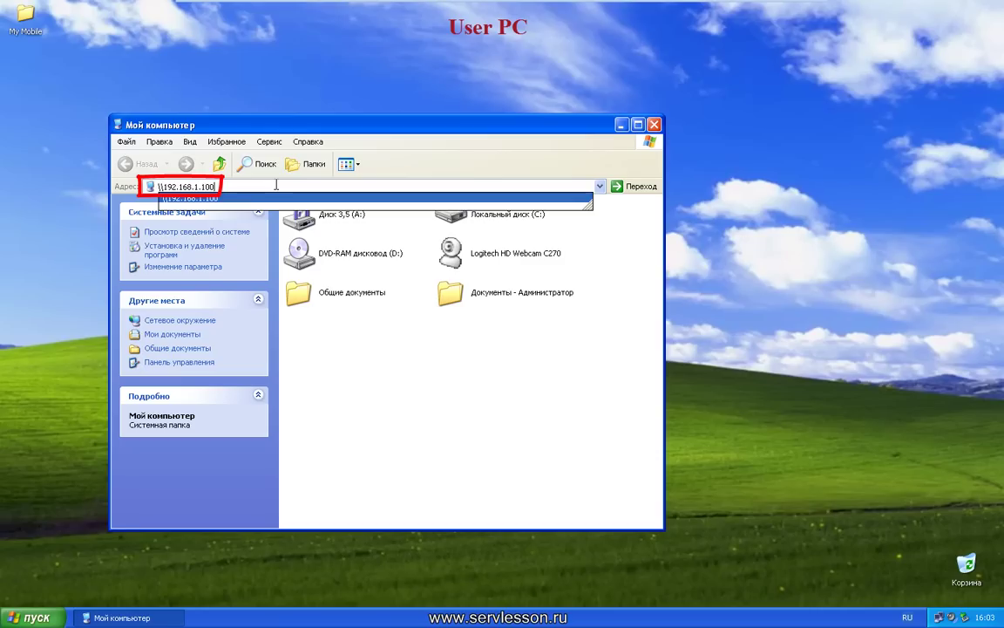
key(Return)
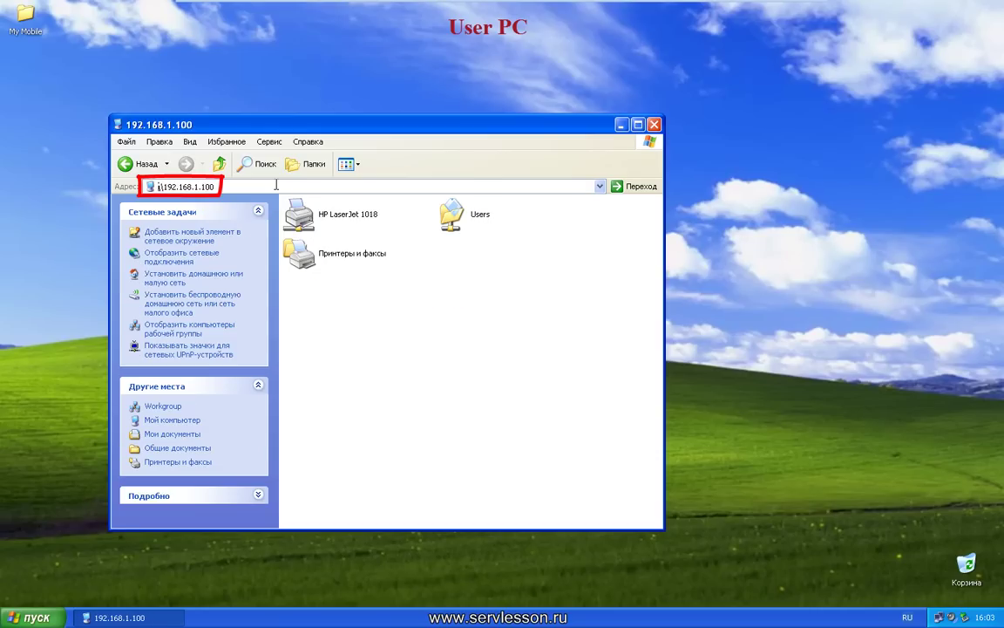
Connect to the shared HP LaserJet 1018, accept the automatic driver installation and close the server's folder window
click(313, 226)
right_click(312, 226)
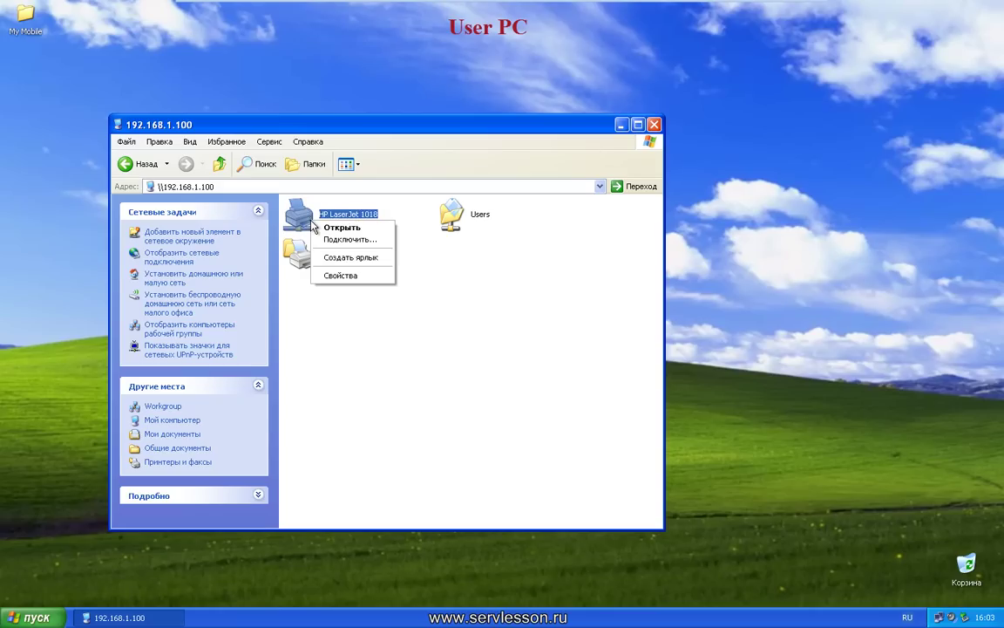
click(330, 242)
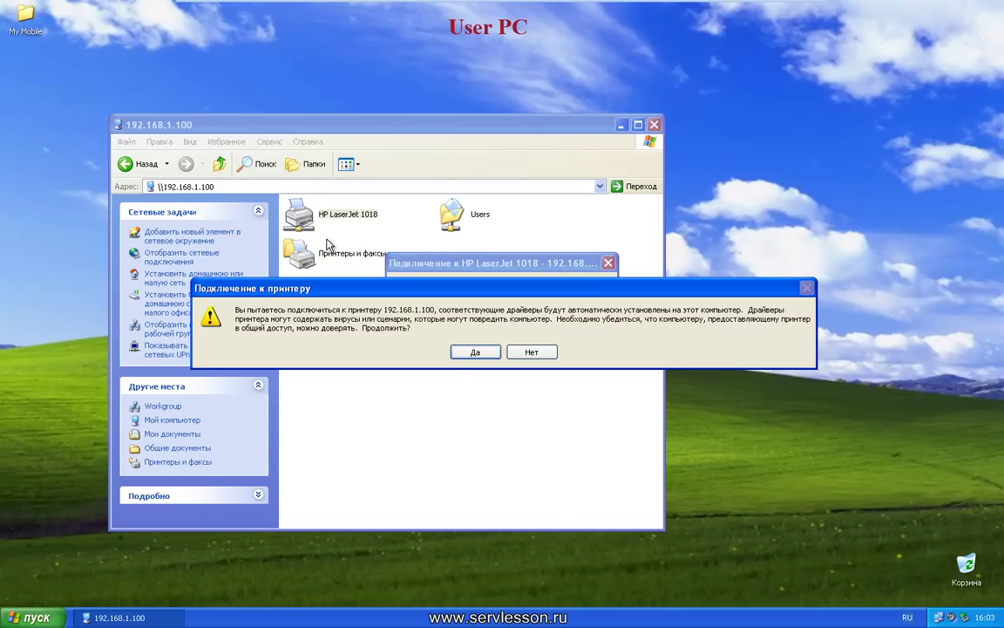
click(476, 353)
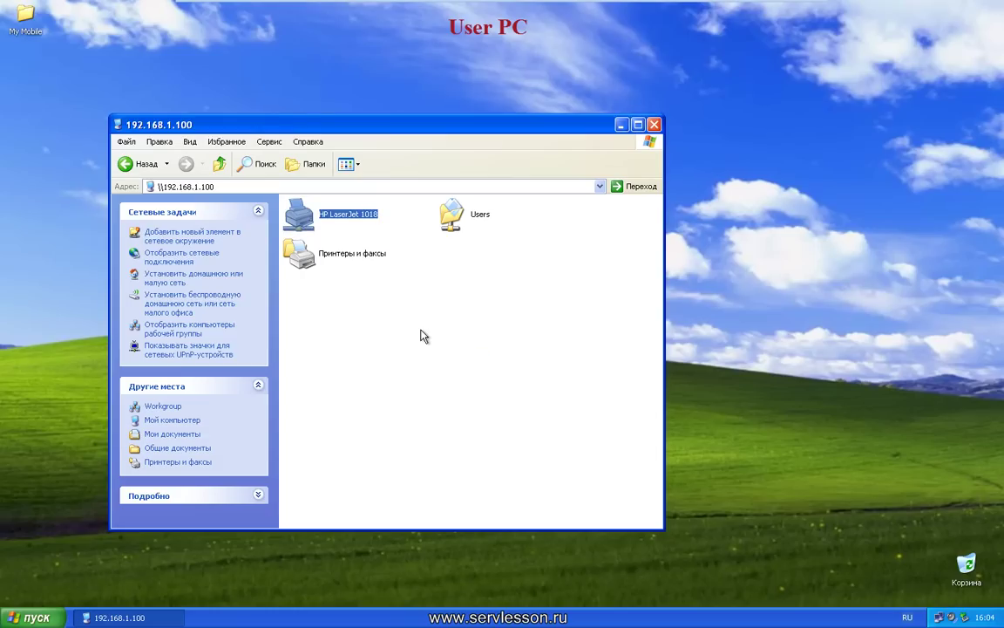
click(422, 337)
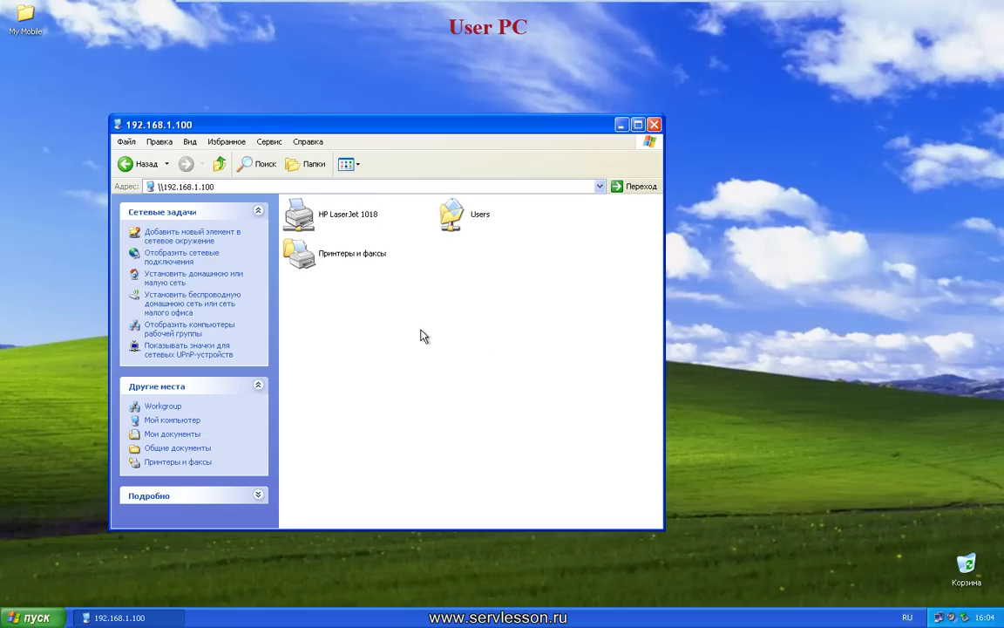
click(653, 124)
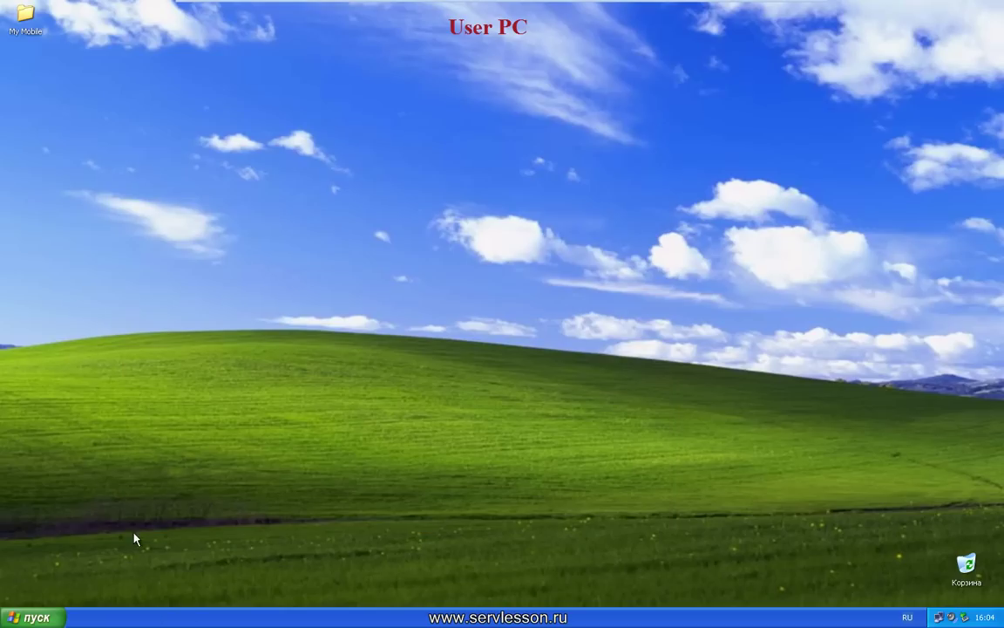
Check the connected network printer in the "Принтеры и факсы" folder and close the folder when done
click(33, 617)
click(182, 496)
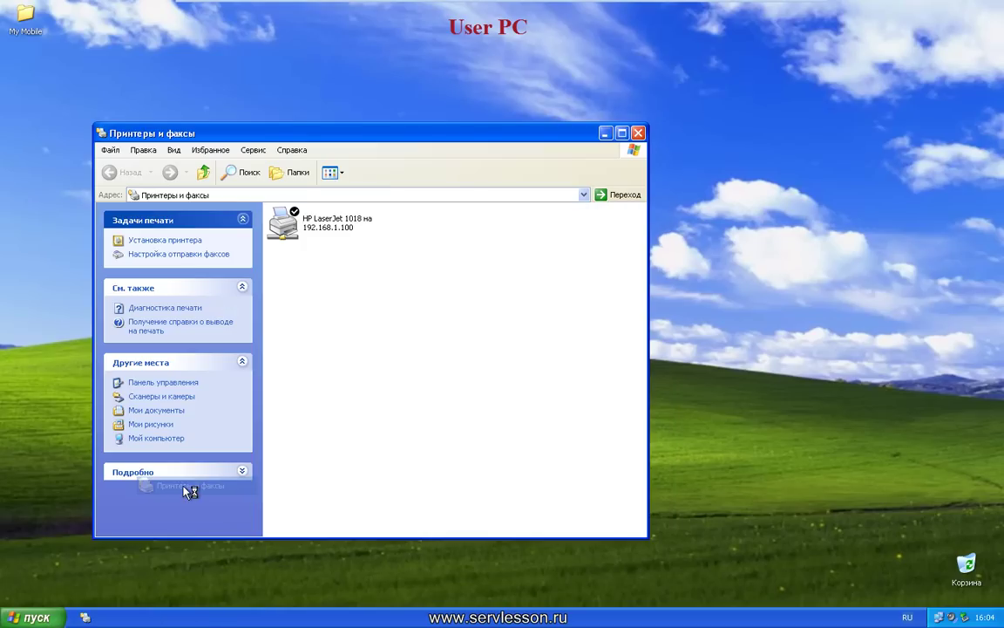
click(333, 231)
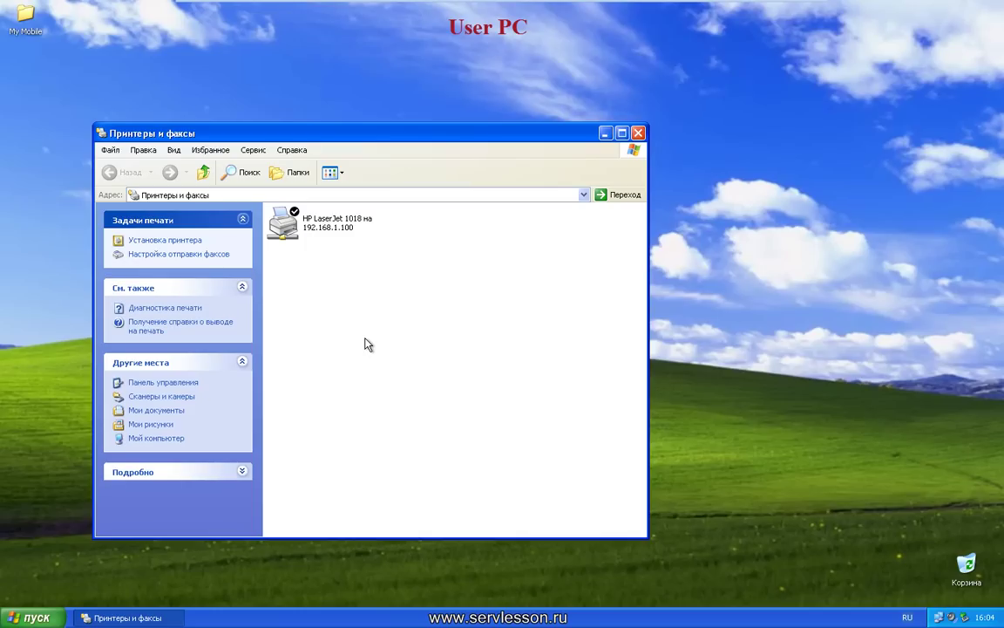
click(639, 133)
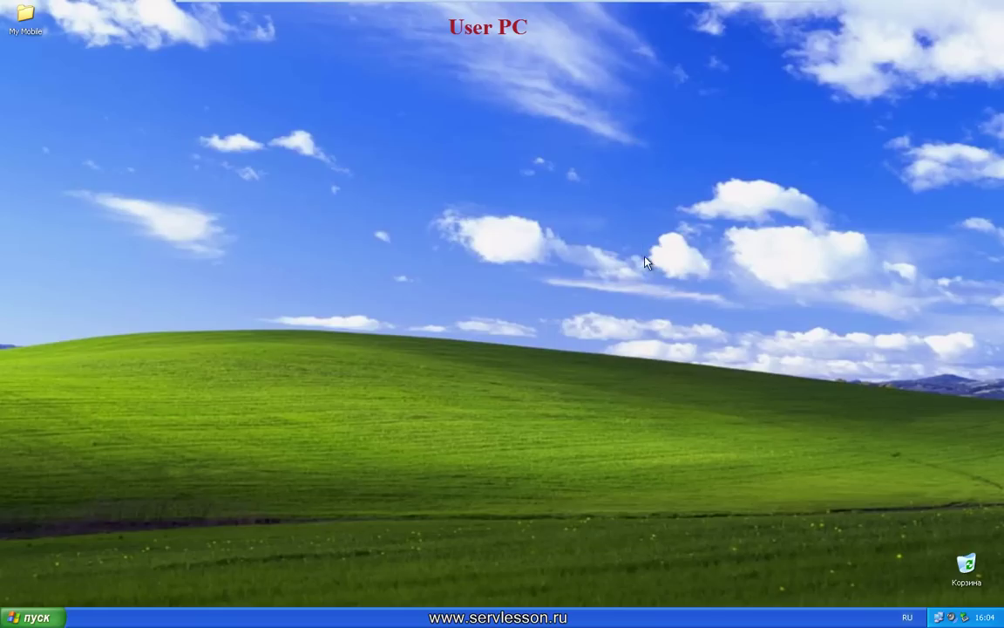